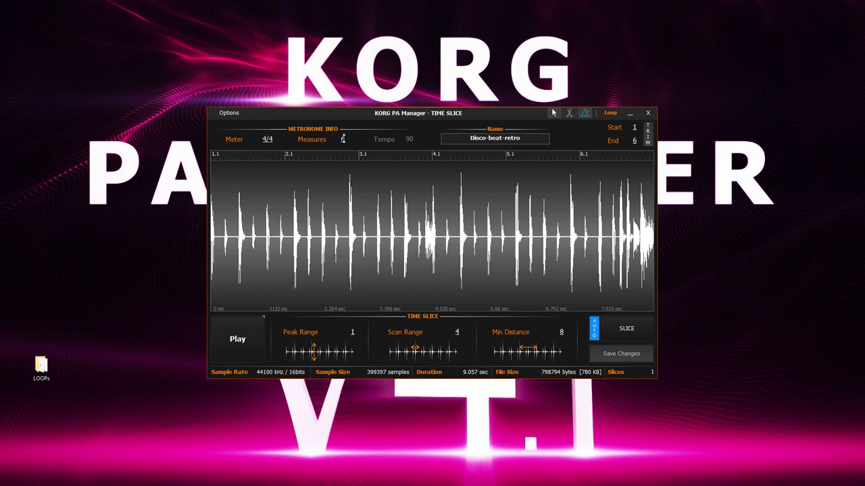
# Set the loop length to 4 measures and rename the loop to Disco-beat
pyautogui.click(346, 154)
pyautogui.moveTo(501, 138); pyautogui.dragTo(545, 141)
pyautogui.press('BackSpace')
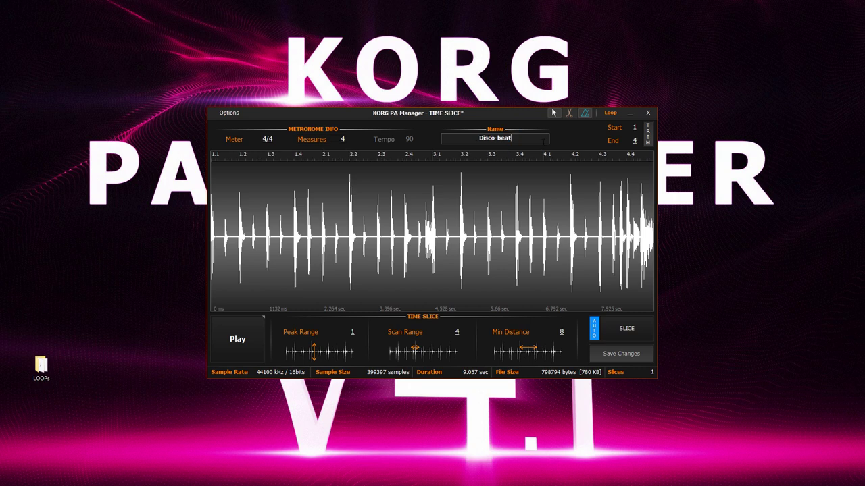
# Audition the loop, then auto-slice it at its peaks
pyautogui.click(256, 332)
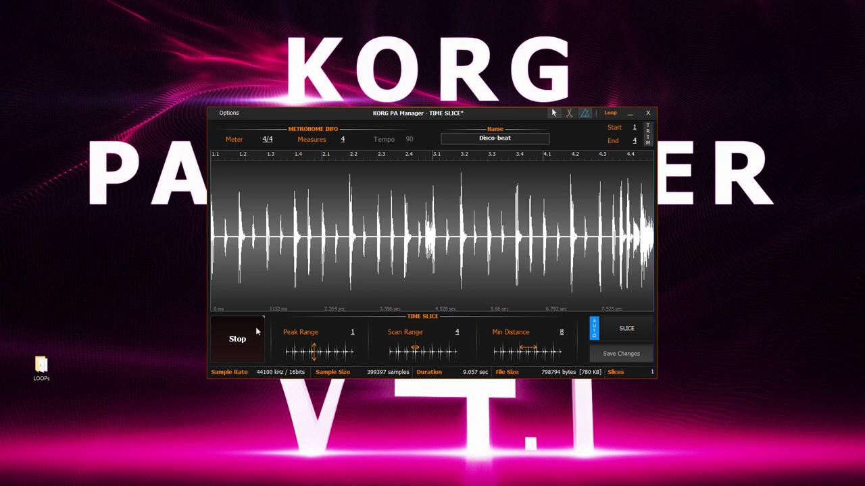
pyautogui.click(256, 331)
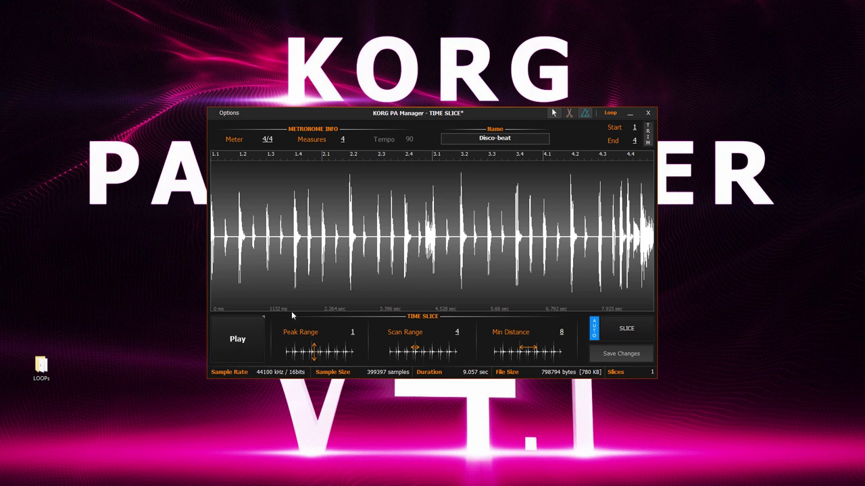
pyautogui.click(615, 332)
# Raise the tempo to 111 during playback and set the loop end to measure 1
pyautogui.click(247, 342)
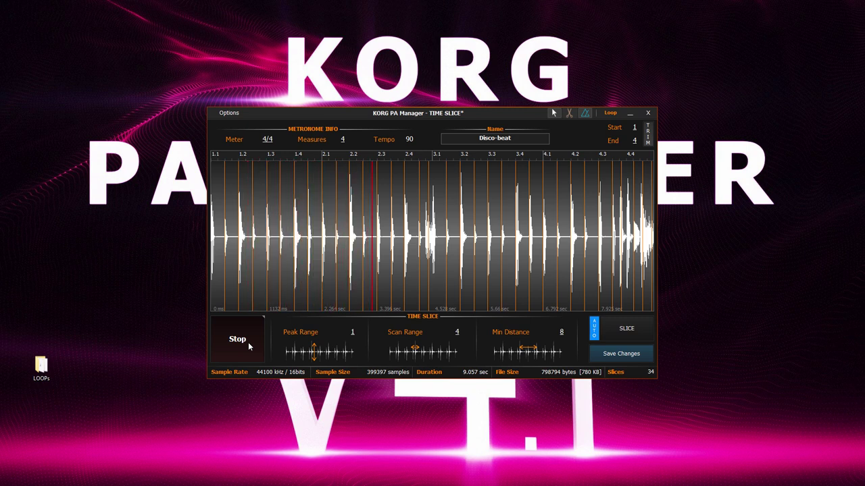
pyautogui.moveTo(409, 140); pyautogui.dragTo(422, 130)
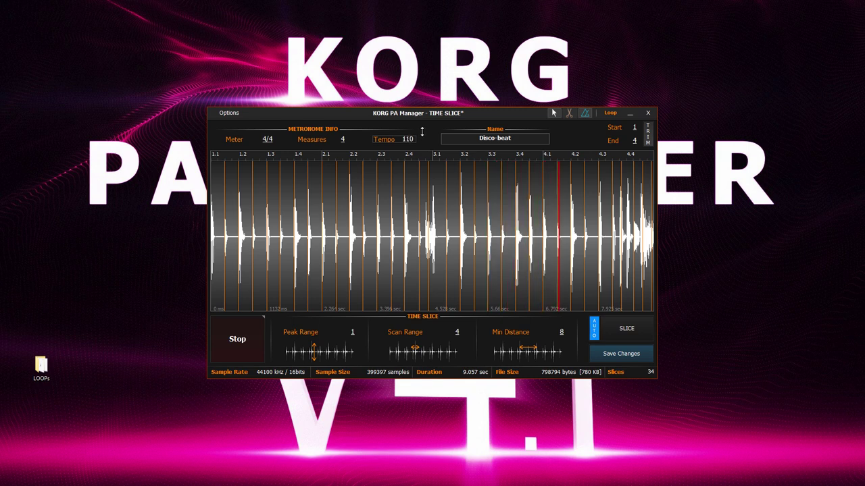
pyautogui.press('space')
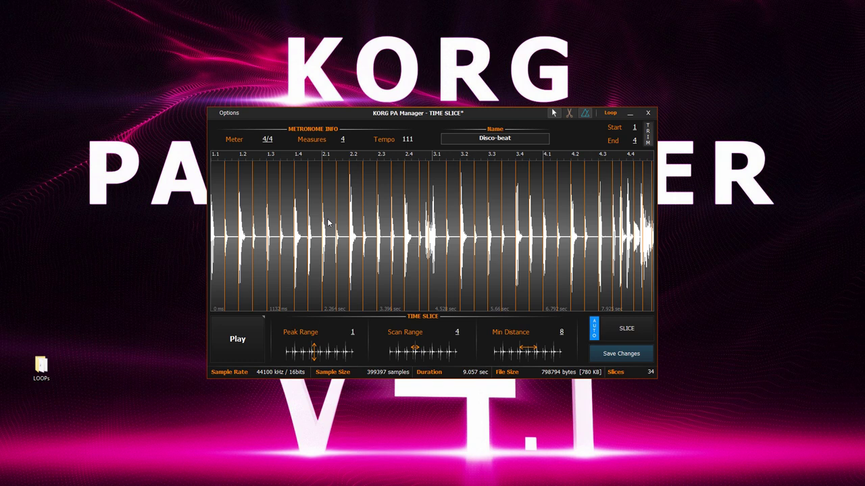
pyautogui.moveTo(634, 139); pyautogui.dragTo(630, 167)
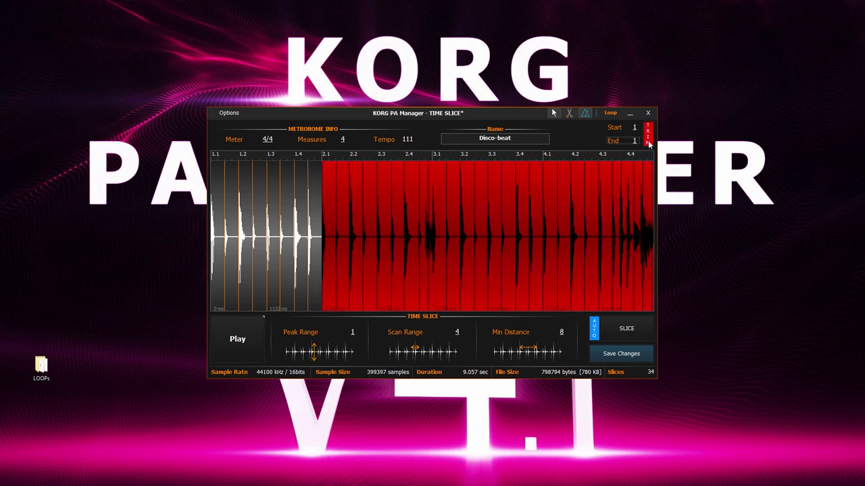
# Trim the loop to one 2.264-second measure with 8 slices and audition it
pyautogui.click(647, 140)
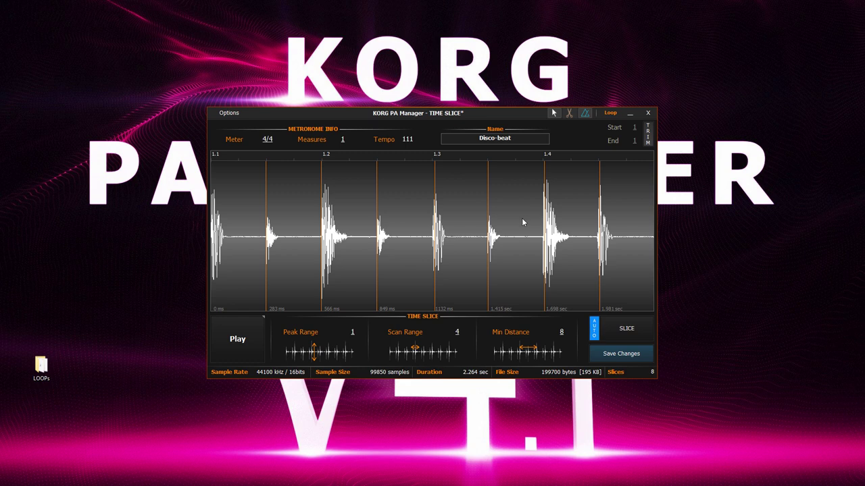
pyautogui.click(247, 335)
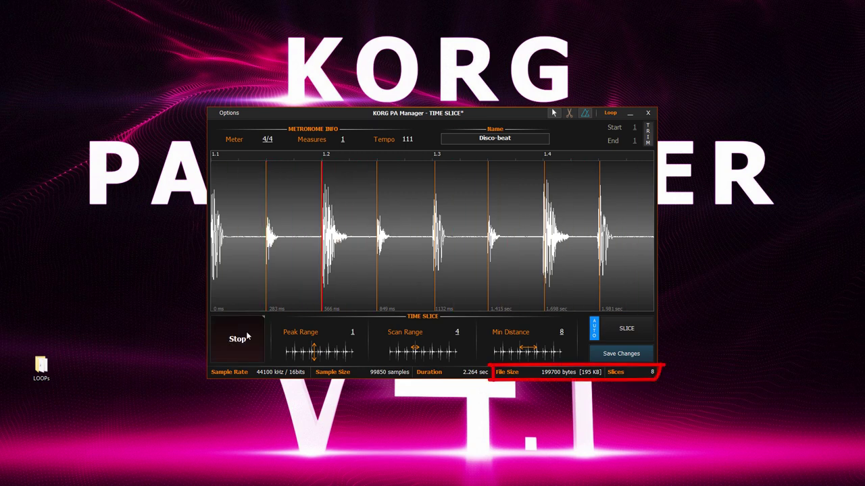
pyautogui.click(248, 336)
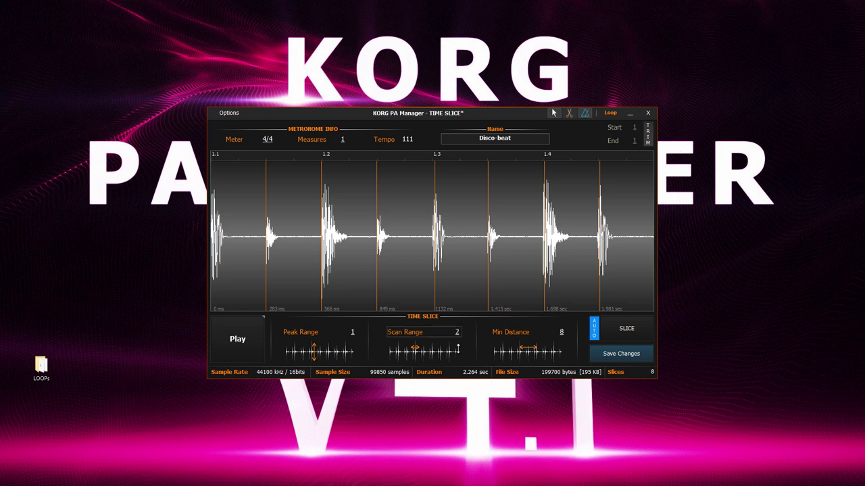
# Lower Scan Range to 1 and delete the slice markers at 1.698 s and 1.981 s
pyautogui.moveTo(457, 362); pyautogui.dragTo(458, 365)
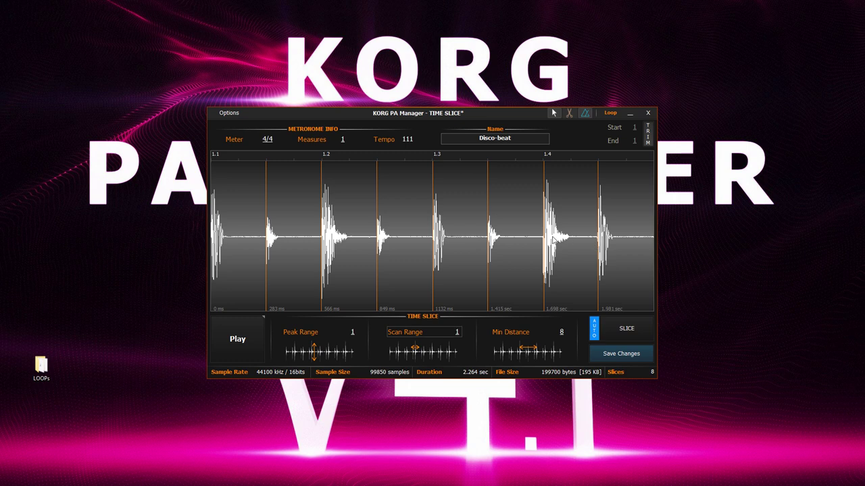
pyautogui.rightClick(544, 238)
pyautogui.click(561, 243)
pyautogui.rightClick(598, 238)
pyautogui.click(620, 243)
# Re-cut the two beat-1.4 slice points by hand and play the loop to check
pyautogui.click(569, 114)
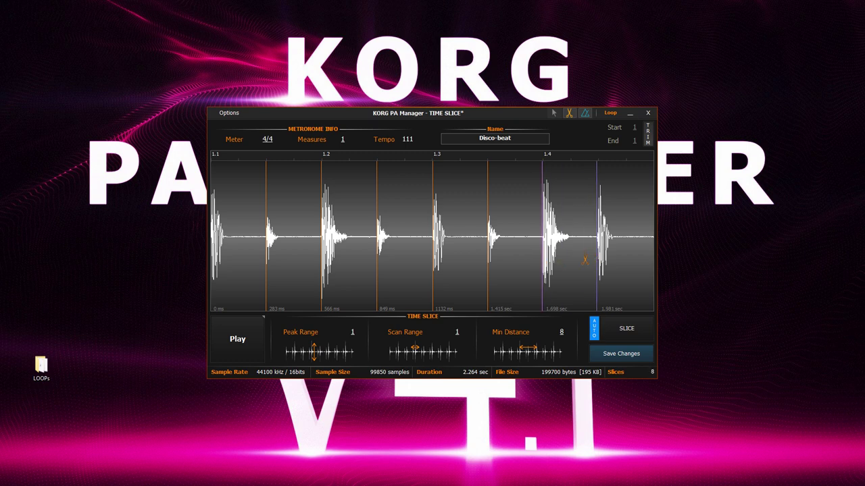
pyautogui.click(554, 113)
pyautogui.click(256, 341)
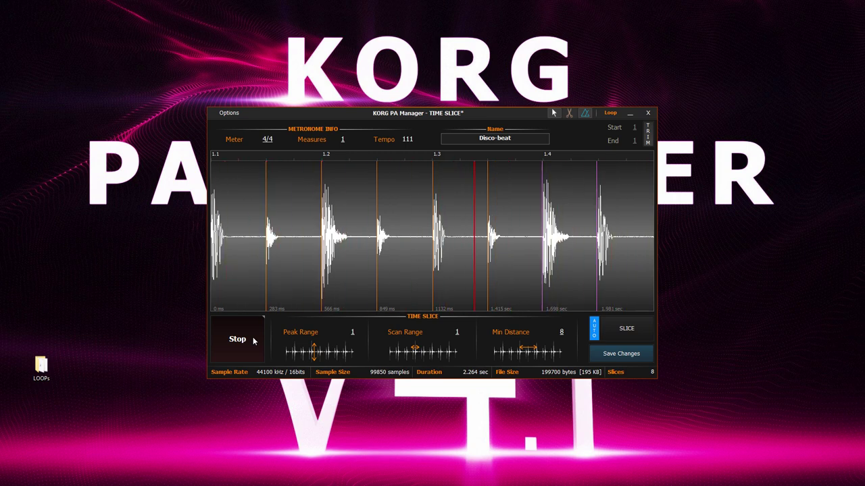
pyautogui.click(254, 341)
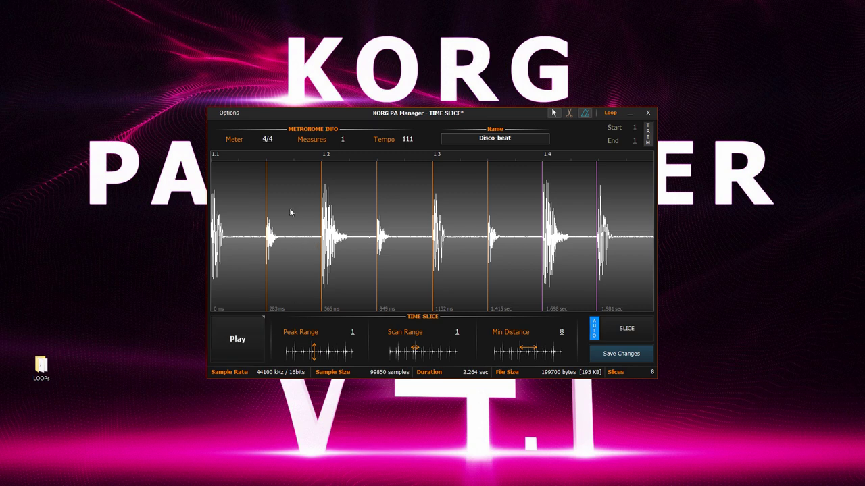
# Apply Normalize, noise removal and a 10% gain reduction to the loop
pyautogui.click(234, 118)
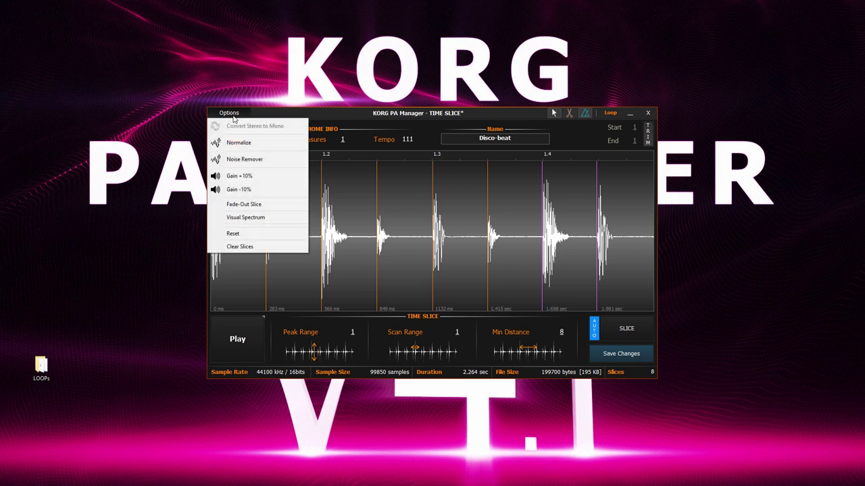
pyautogui.click(290, 148)
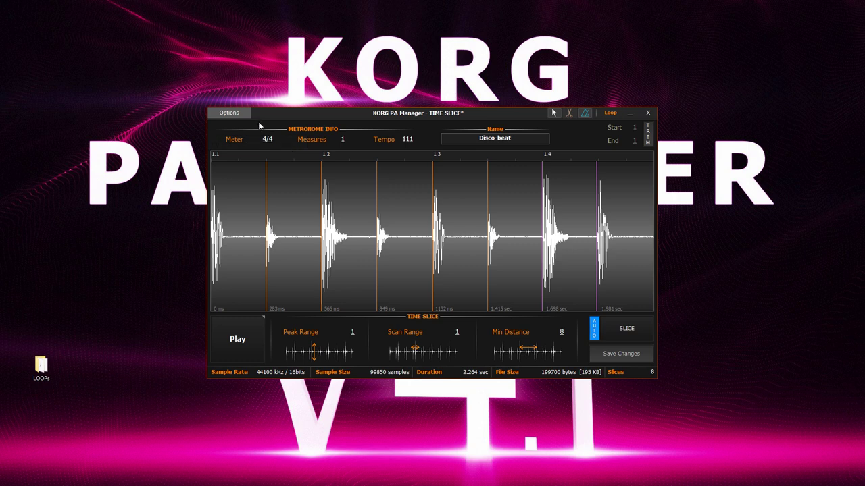
pyautogui.click(242, 115)
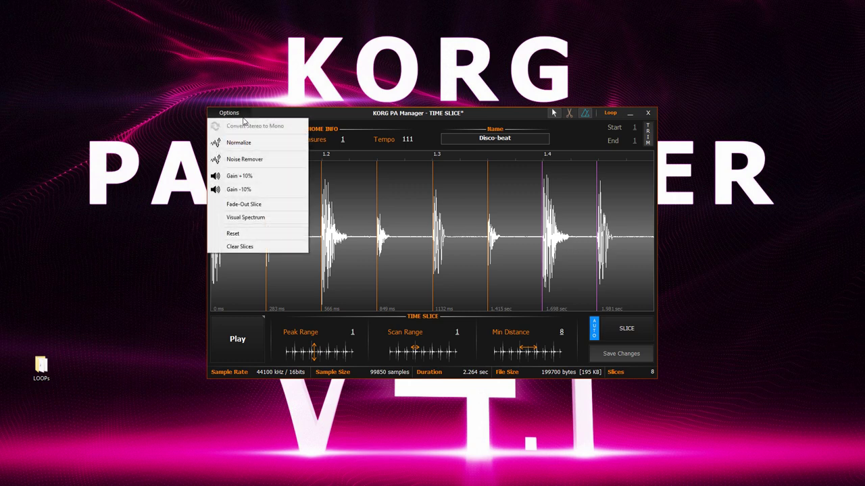
pyautogui.click(284, 159)
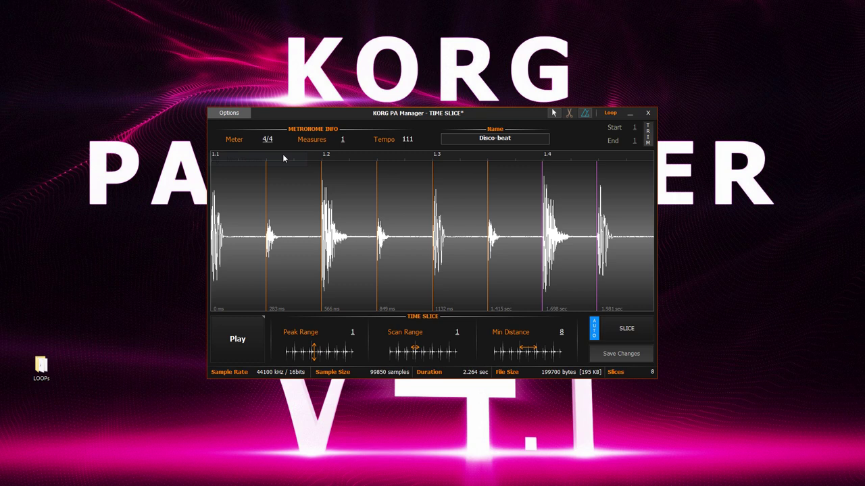
pyautogui.click(246, 115)
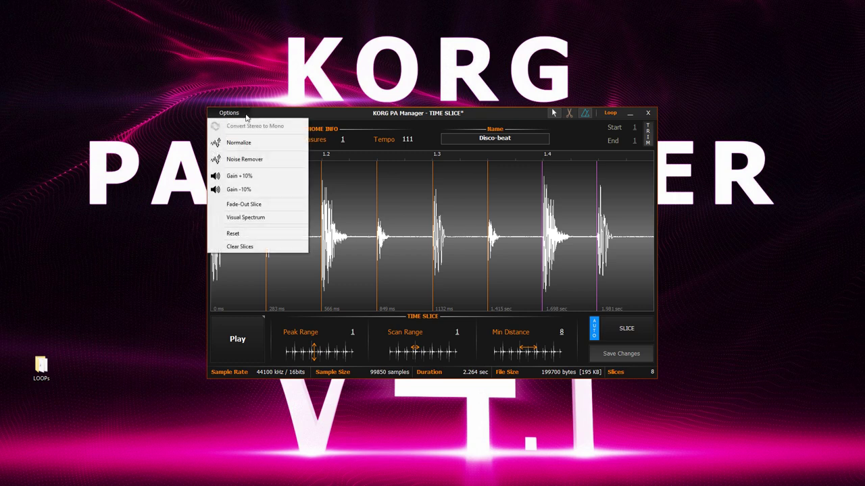
pyautogui.click(274, 174)
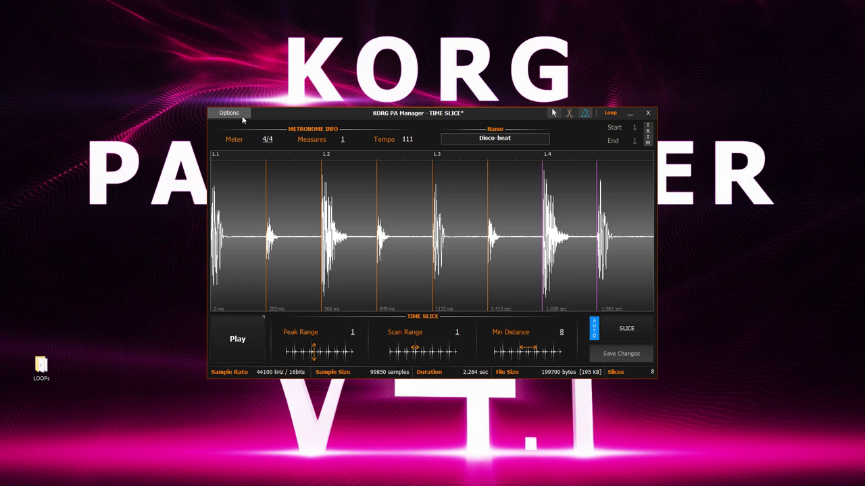
pyautogui.click(242, 115)
pyautogui.click(284, 190)
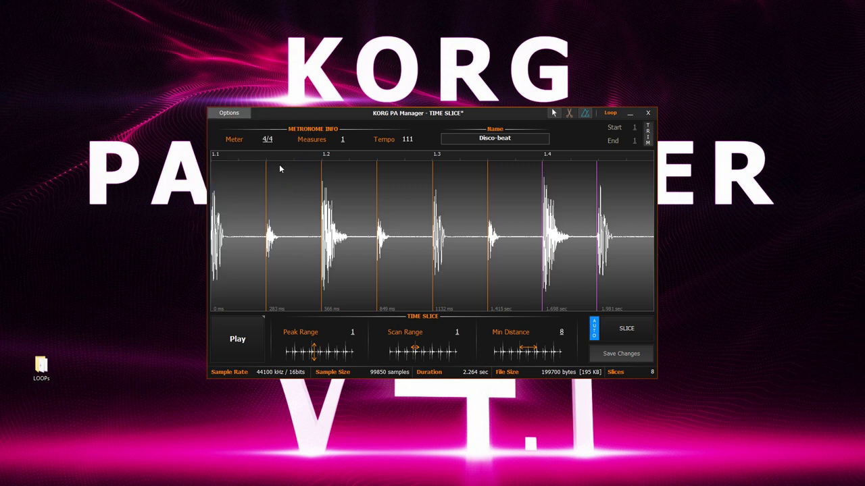
# Try slice fade-outs on four slices, then remove them all
pyautogui.click(242, 115)
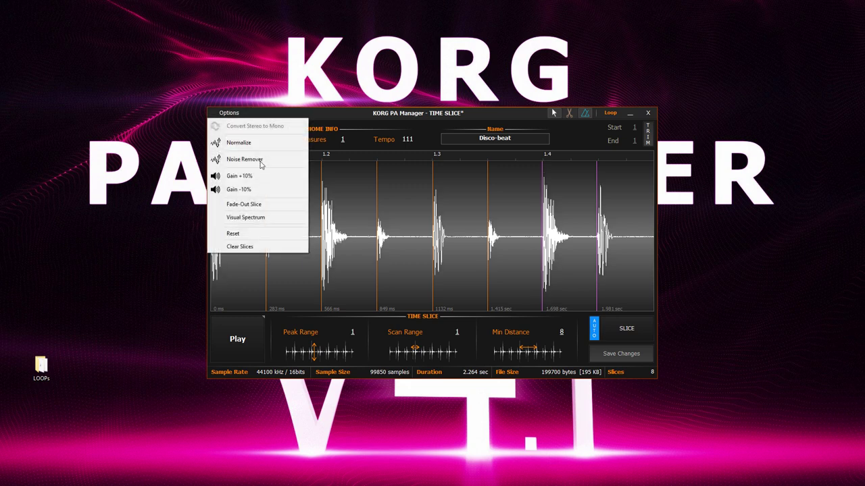
pyautogui.click(287, 205)
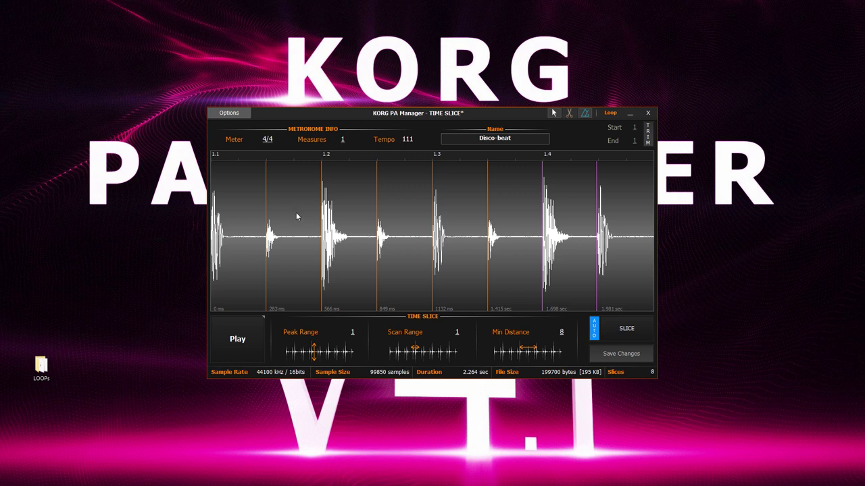
pyautogui.click(280, 180)
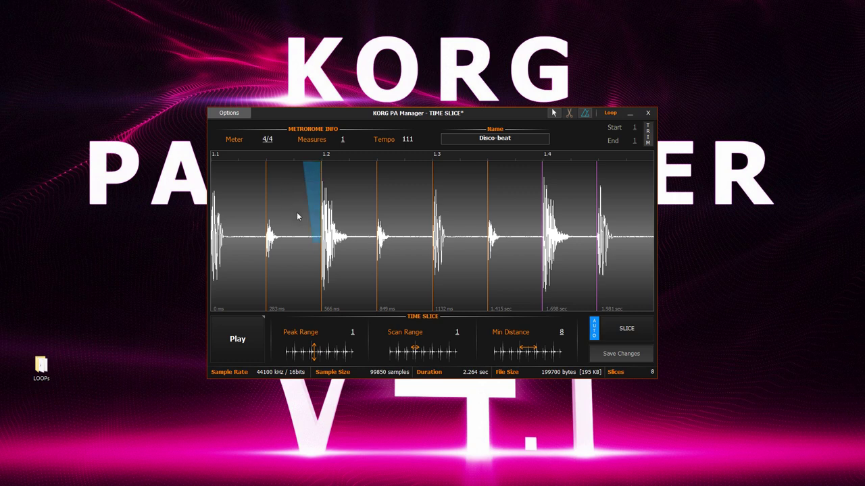
pyautogui.click(350, 172)
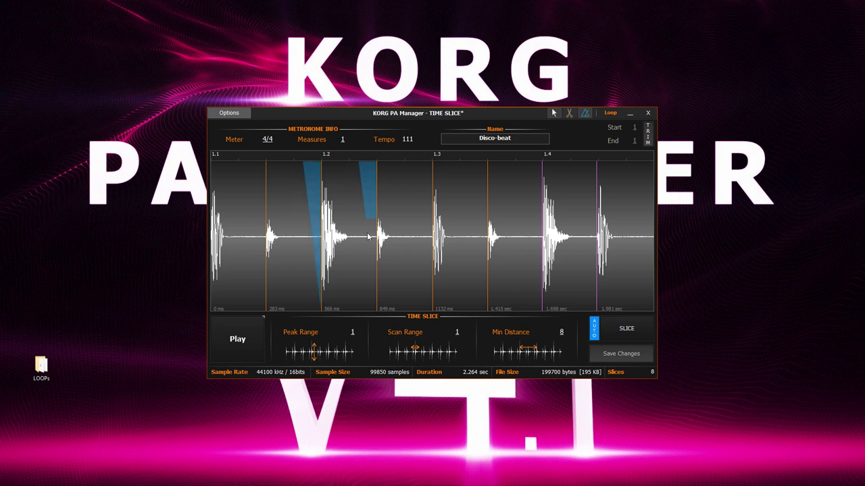
pyautogui.click(400, 179)
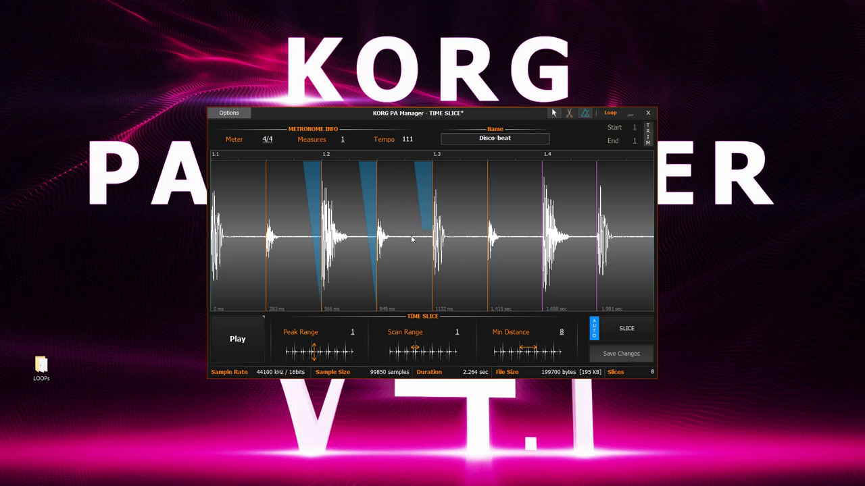
pyautogui.click(461, 208)
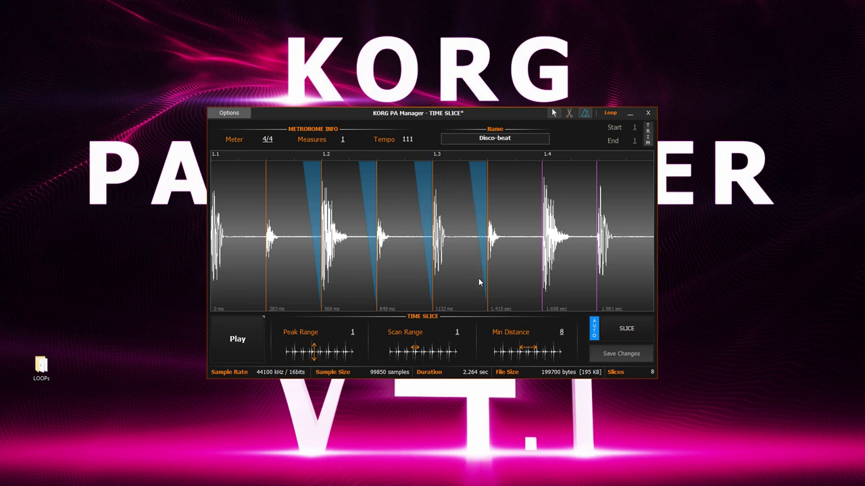
pyautogui.press('Escape')
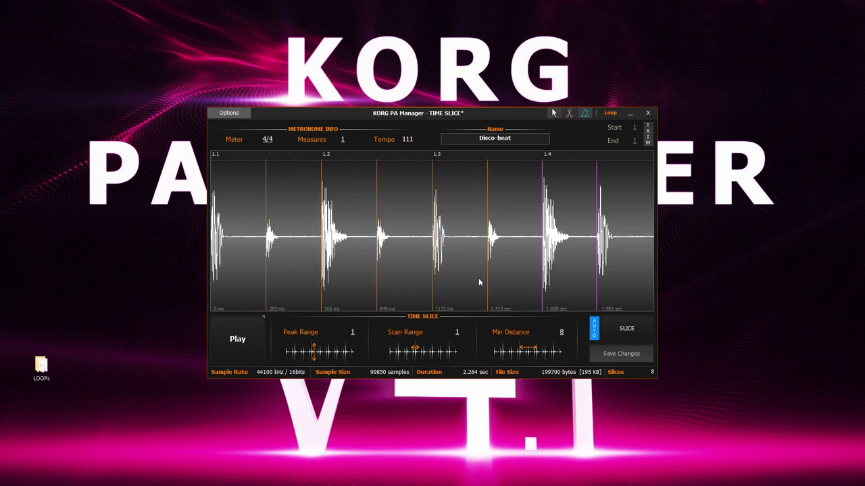
pyautogui.click(238, 115)
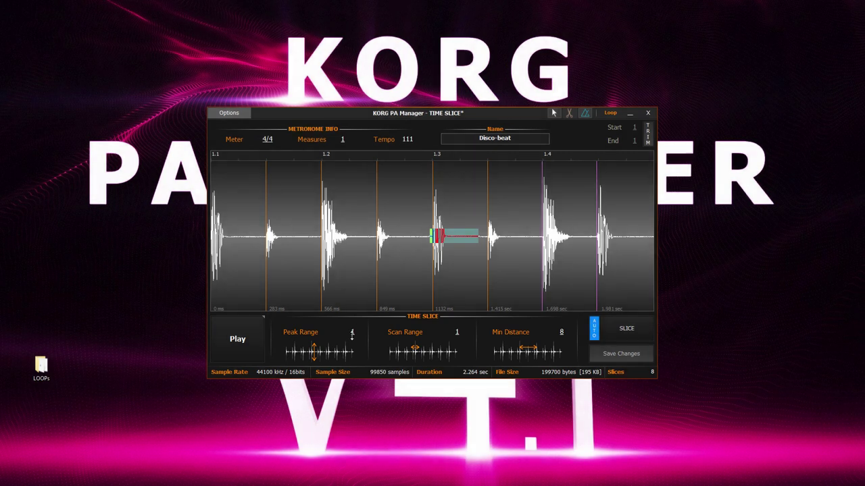
# Adjust Peak Range, try Scan Range 10 then 1, and settle Min Distance at 10 after trying 18
pyautogui.moveTo(351, 335); pyautogui.dragTo(352, 364)
pyautogui.moveTo(458, 332); pyautogui.dragTo(435, 218)
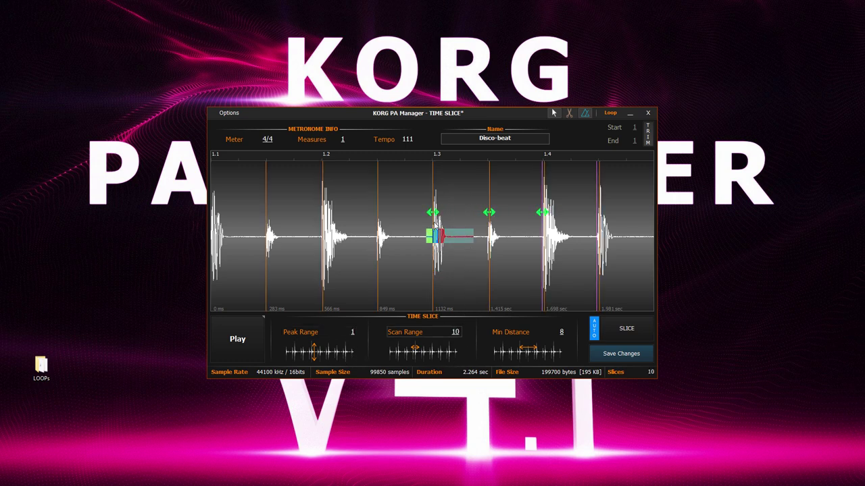
pyautogui.moveTo(456, 332); pyautogui.dragTo(441, 421)
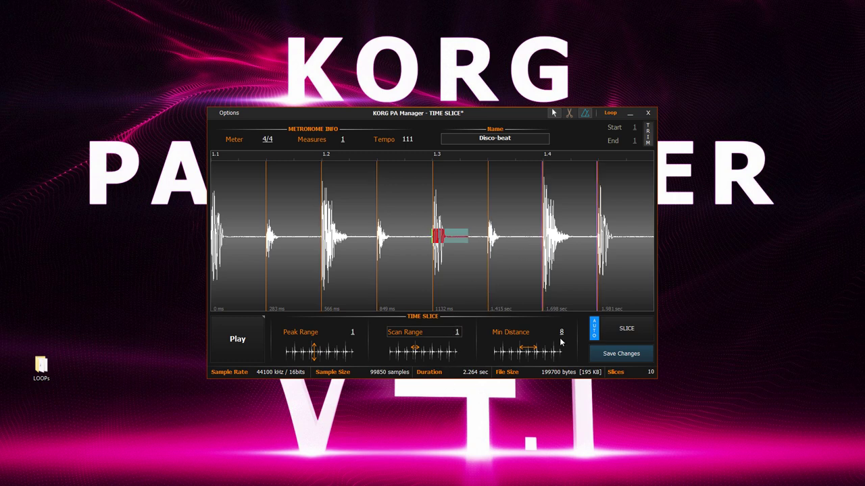
pyautogui.moveTo(561, 331); pyautogui.dragTo(513, 216)
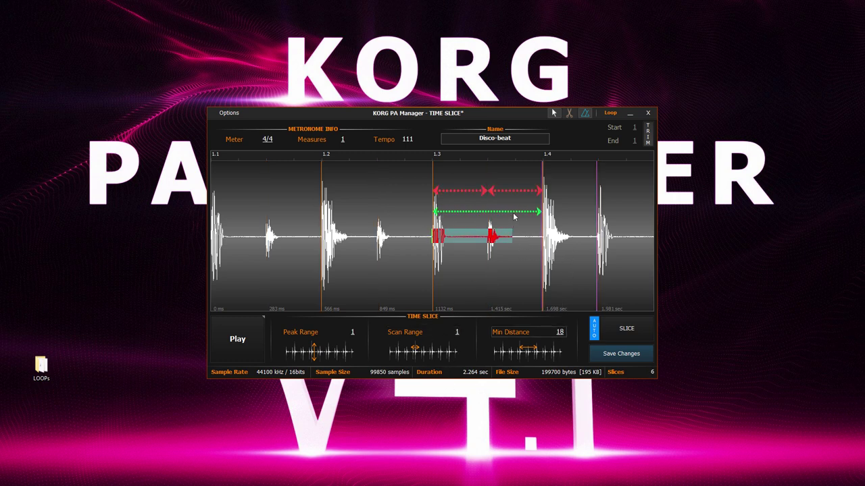
pyautogui.moveTo(560, 330); pyautogui.dragTo(546, 398)
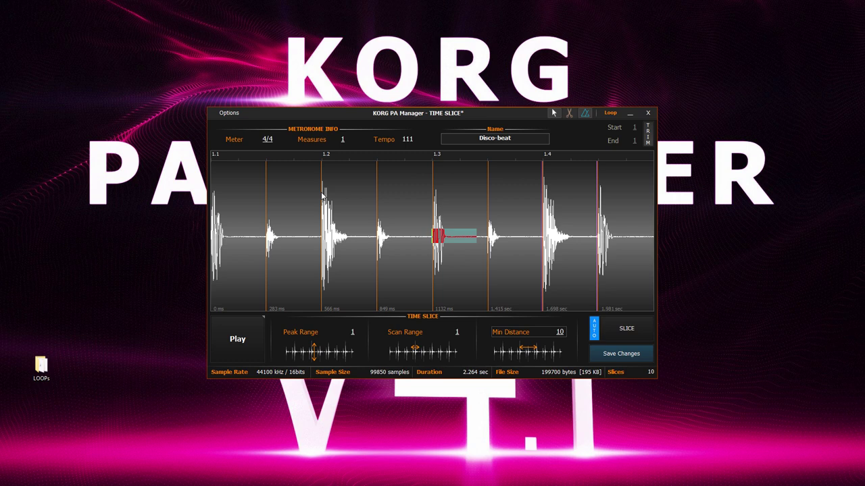
# Clear all slice points, turn off AUTO slicing, and switch to the scissors tool
pyautogui.click(228, 113)
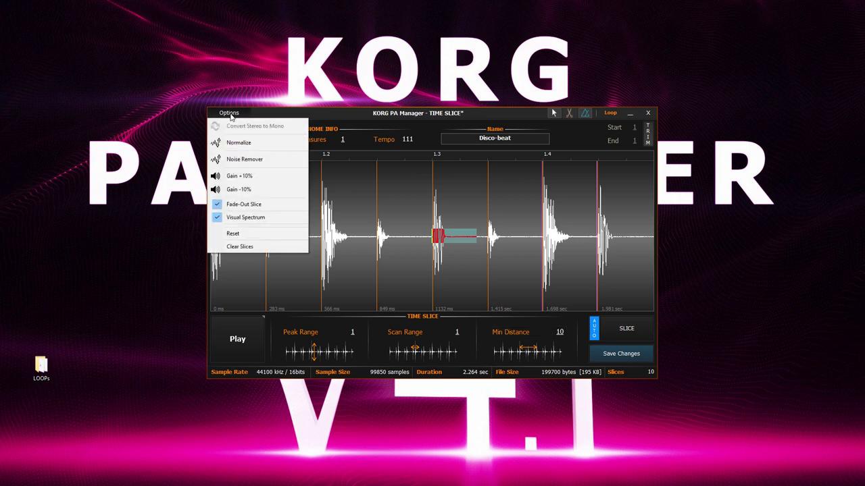
pyautogui.click(246, 246)
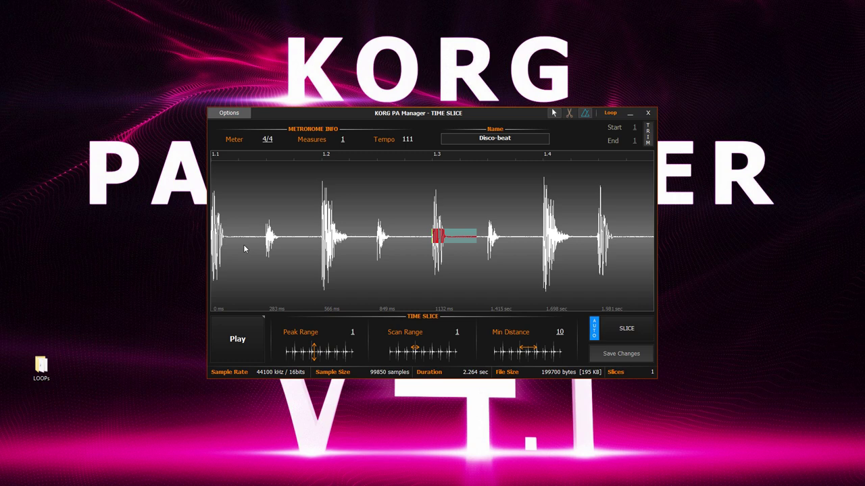
pyautogui.click(593, 331)
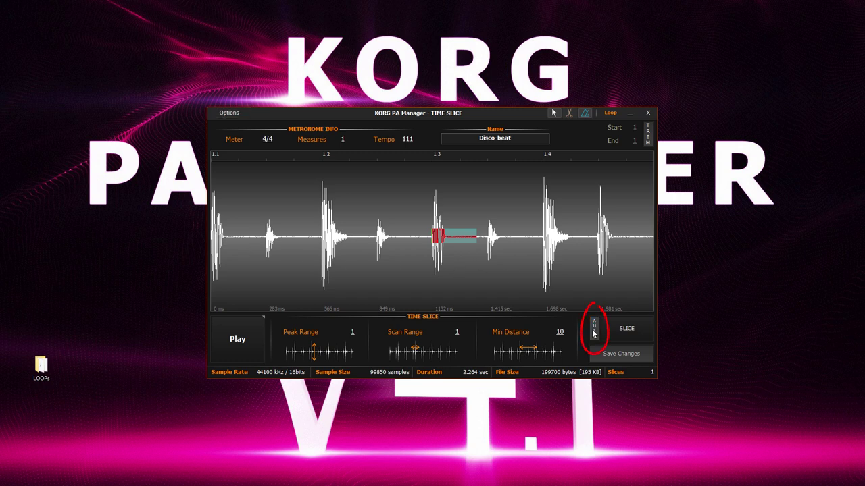
pyautogui.click(569, 113)
# Place slice points at 283, 566, 849, 1132, 1415, 1698 and 1981 ms
pyautogui.click(264, 251)
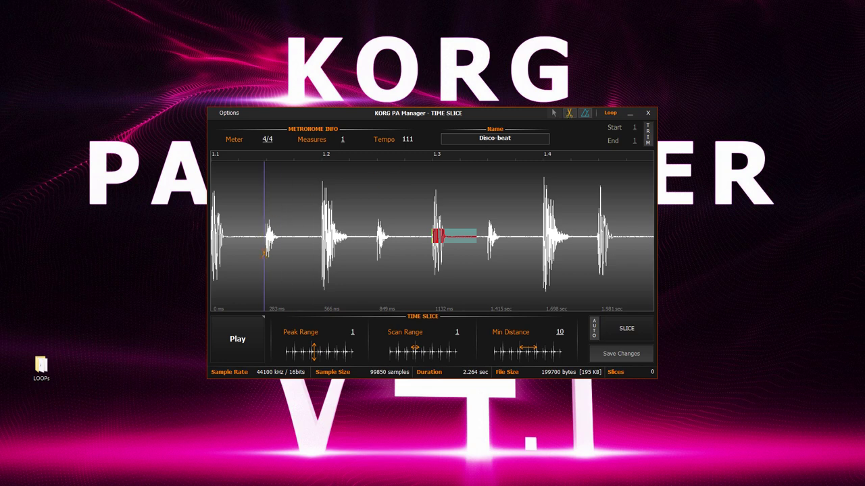
pyautogui.click(321, 255)
pyautogui.click(375, 256)
pyautogui.click(429, 257)
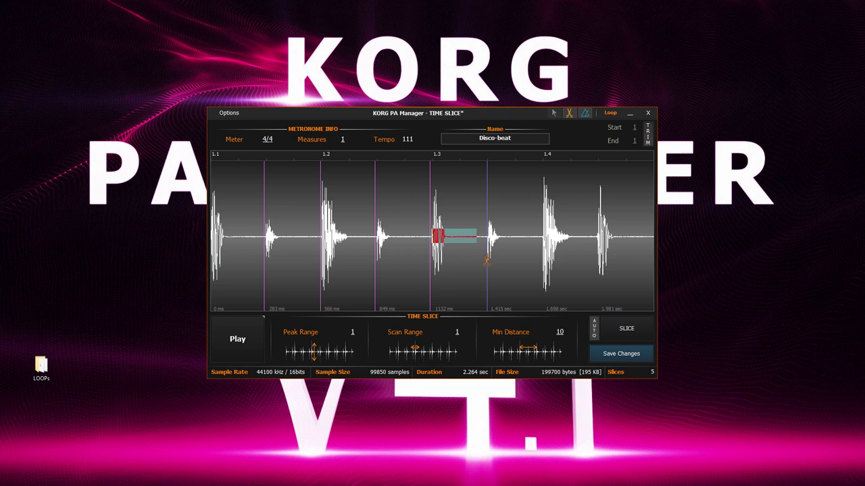
pyautogui.click(485, 258)
pyautogui.click(541, 255)
pyautogui.click(595, 257)
# Return to the arrow tool and audition the eight hand-cut slices
pyautogui.click(553, 113)
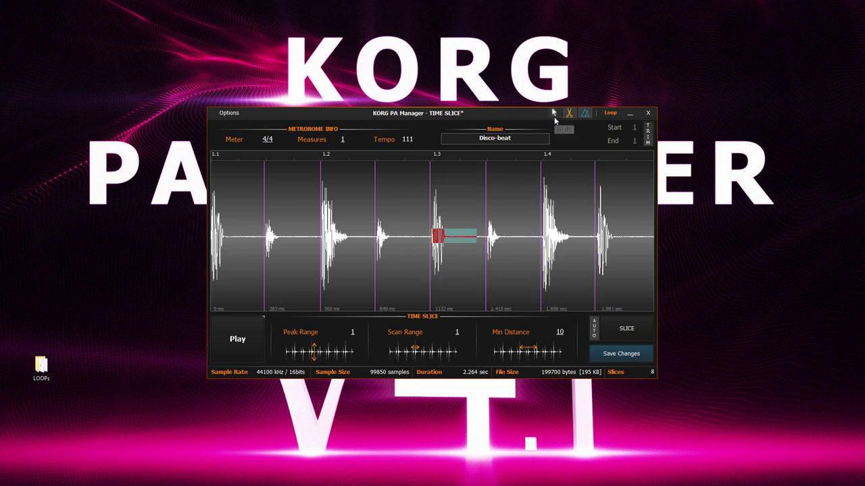
pyautogui.click(243, 341)
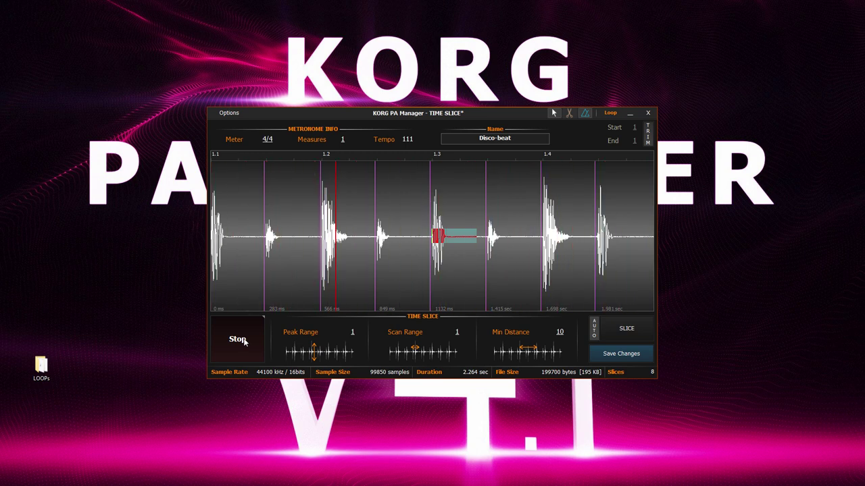
pyautogui.click(242, 339)
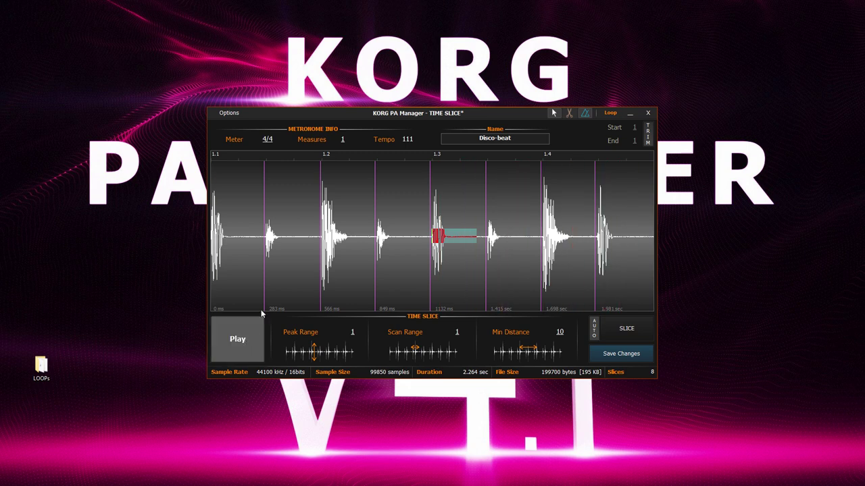
pyautogui.click(228, 113)
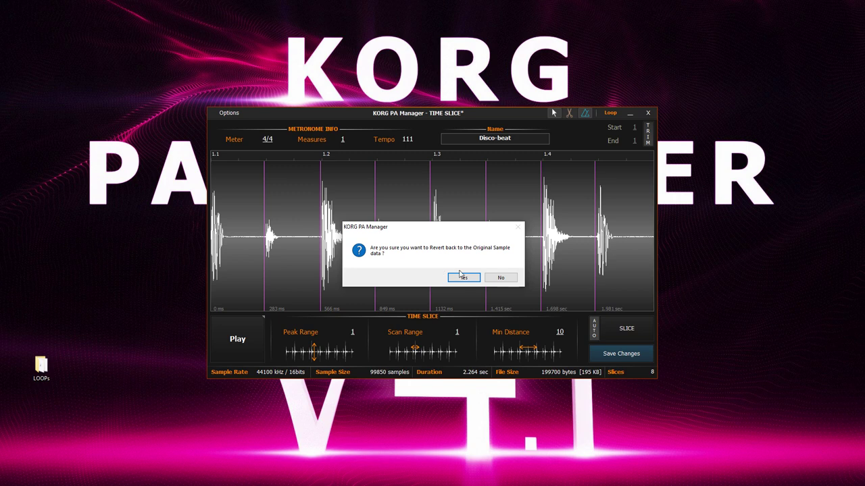
# Revert to the original sample, set 4 measures, trim to one measure, and set Scan Range 1
pyautogui.click(465, 278)
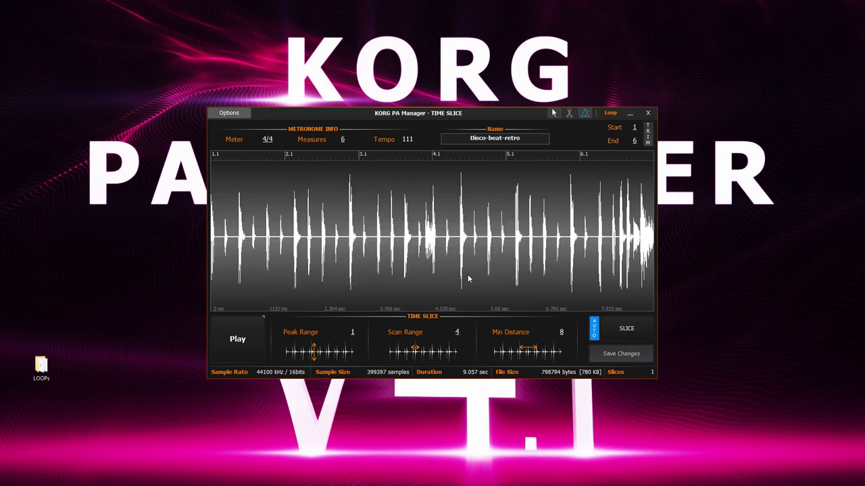
pyautogui.moveTo(343, 139); pyautogui.dragTo(346, 164)
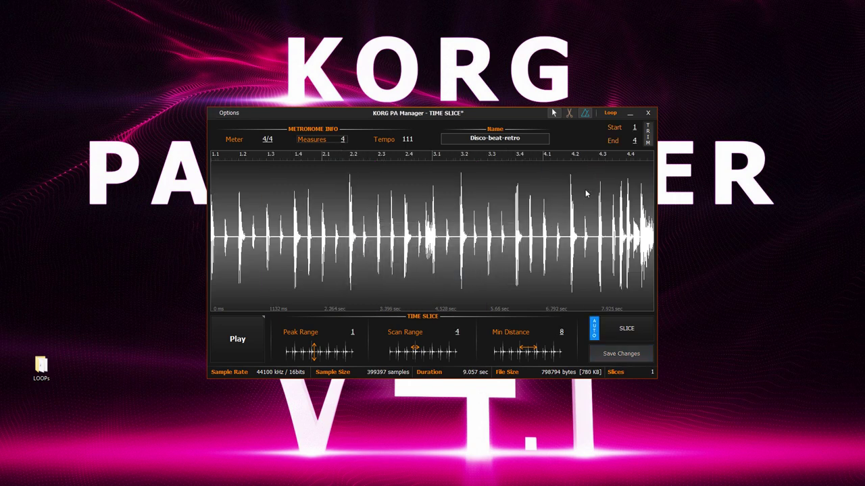
pyautogui.click(647, 134)
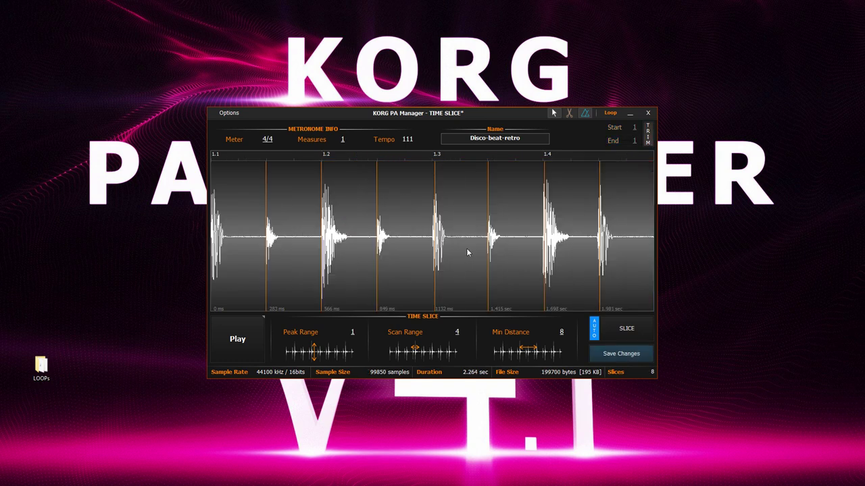
pyautogui.moveTo(458, 332); pyautogui.dragTo(473, 349)
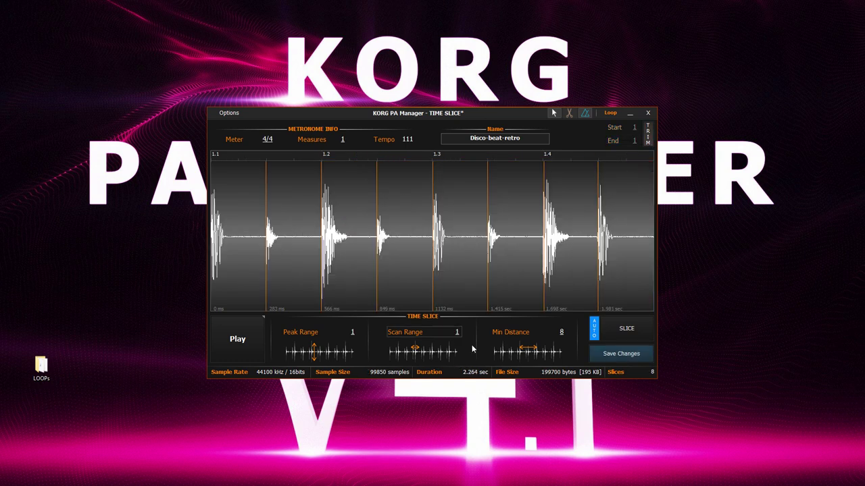
# Delete the slice markers at 1.698 sec and 1.981 sec
pyautogui.rightClick(546, 247)
pyautogui.click(567, 246)
pyautogui.rightClick(601, 247)
pyautogui.click(607, 247)
# Re-cut slices at 1.698 and 1.981 sec by hand and save the changes
pyautogui.click(569, 112)
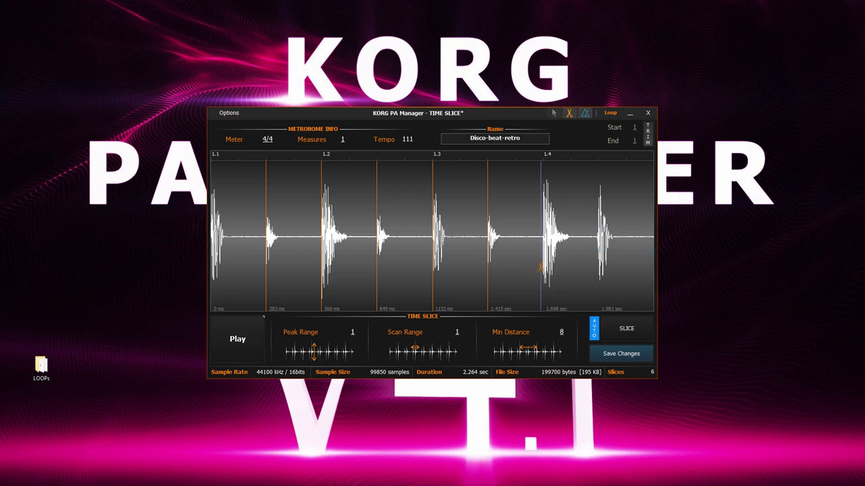
pyautogui.click(542, 267)
pyautogui.click(596, 262)
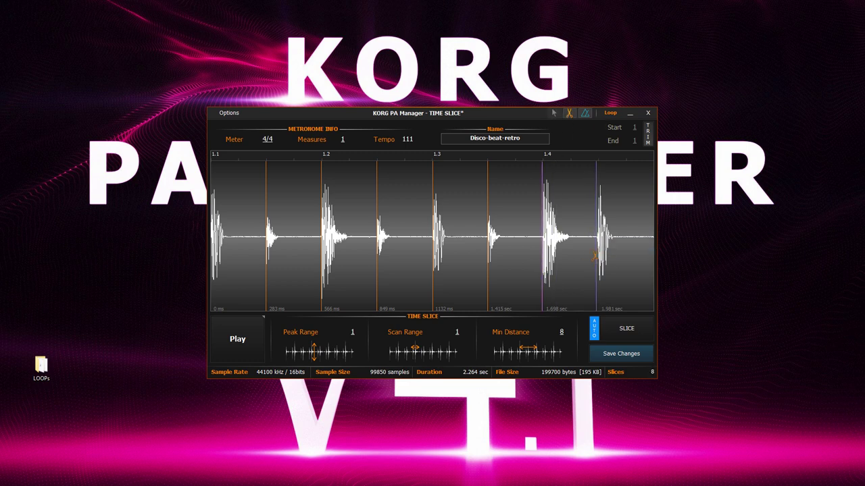
pyautogui.click(553, 113)
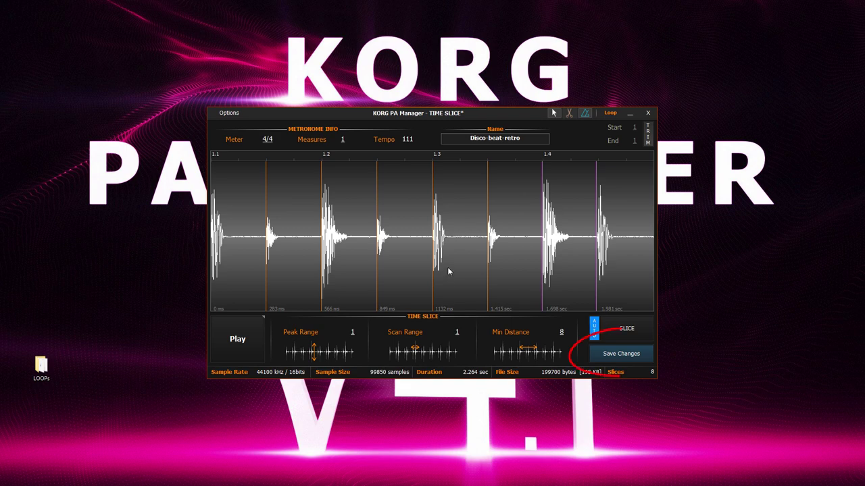
pyautogui.click(625, 354)
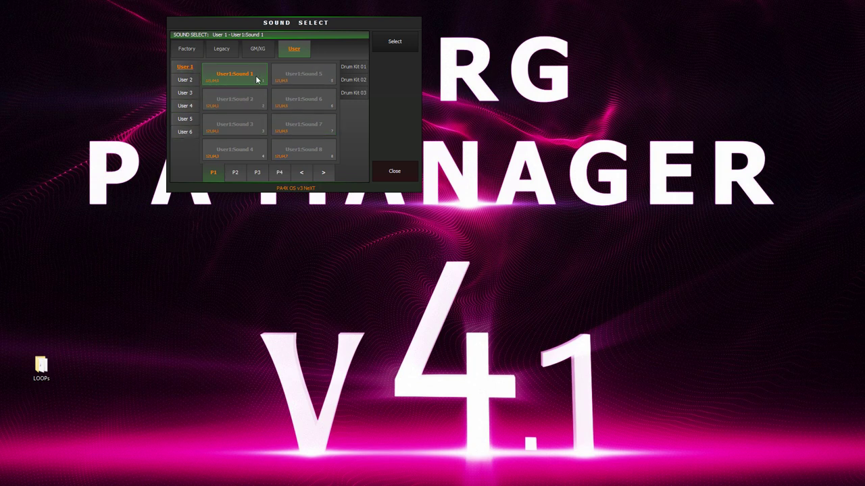
# Assign the Disco-beat-retro sound to the first User 1 pad
pyautogui.click(403, 45)
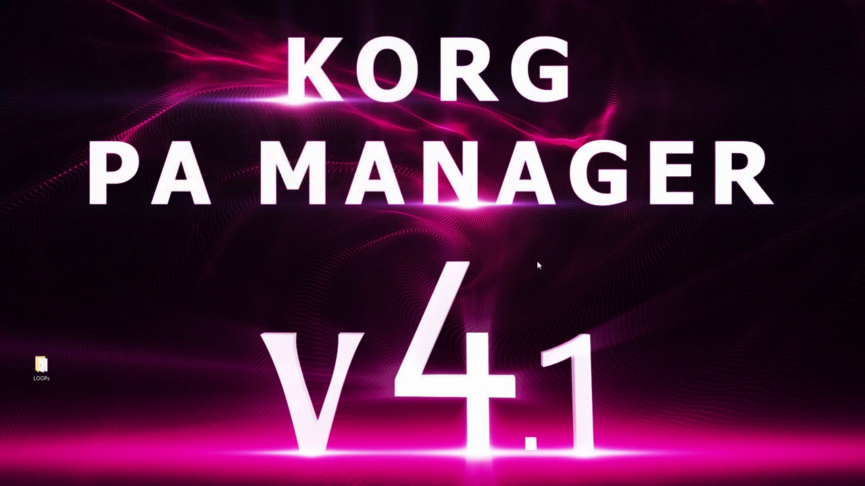